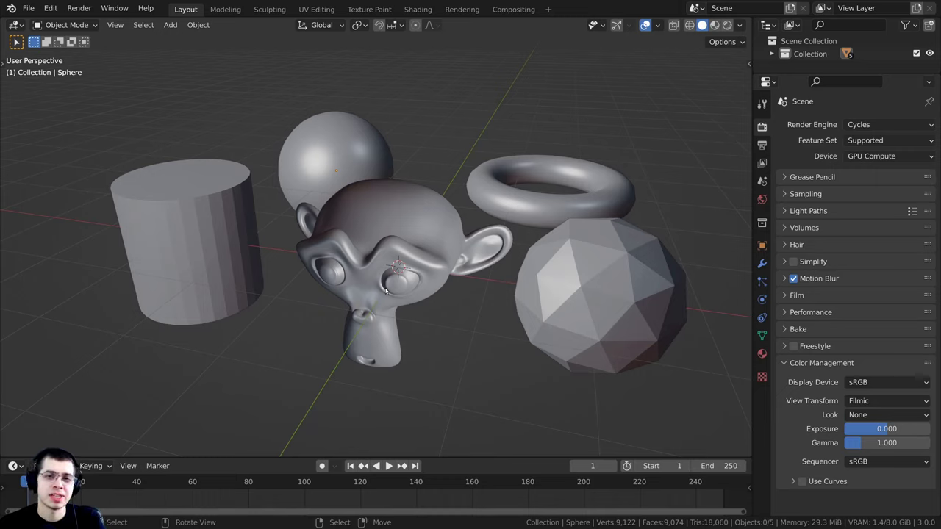
# Select the Suzanne monkey head and orbit and zoom the view closer to the scene
pyautogui.moveTo(388, 288); pyautogui.dragTo(436, 307, button='middle')
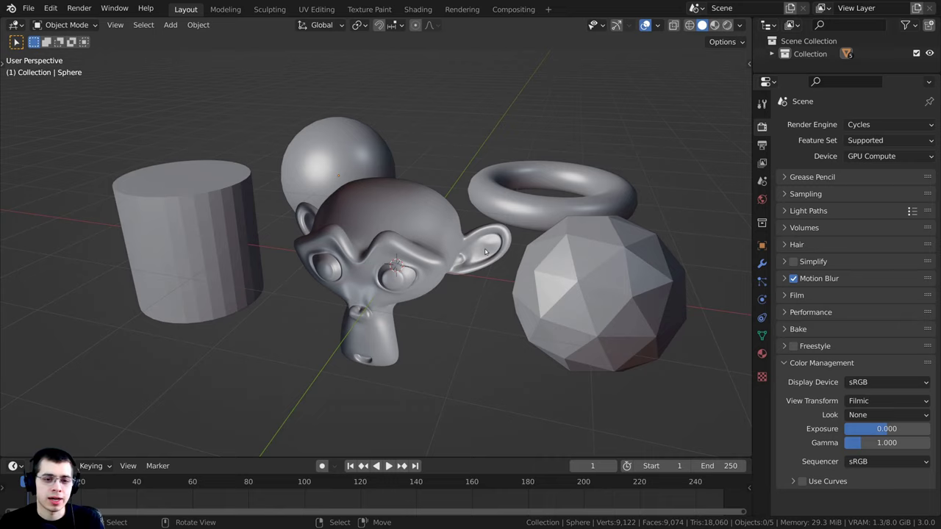
pyautogui.moveTo(485, 251); pyautogui.dragTo(472, 258, button='middle')
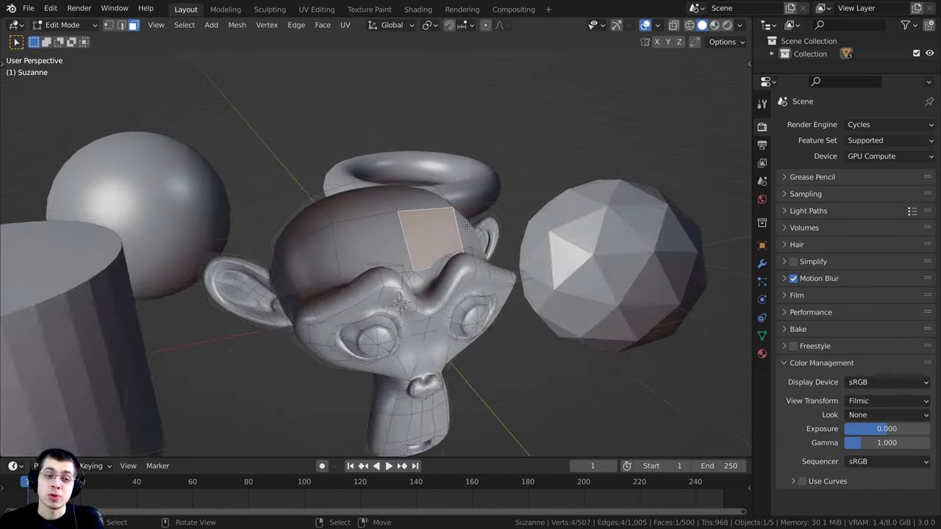
pyautogui.hotkey('shift', 'd')
pyautogui.click(501, 193)
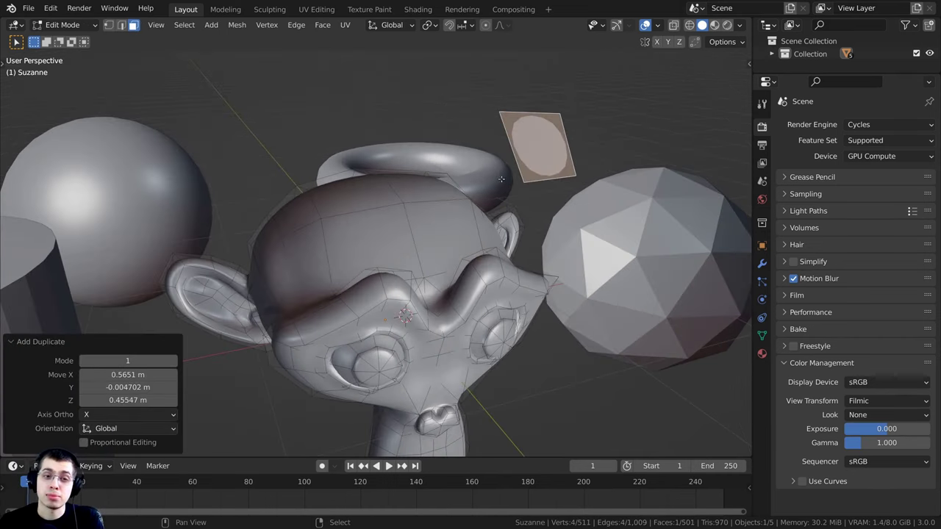
pyautogui.scroll(2, 502, 193)
pyautogui.press('Tab')
pyautogui.moveTo(364, 243); pyautogui.dragTo(458, 195, button='middle')
pyautogui.press('Tab')
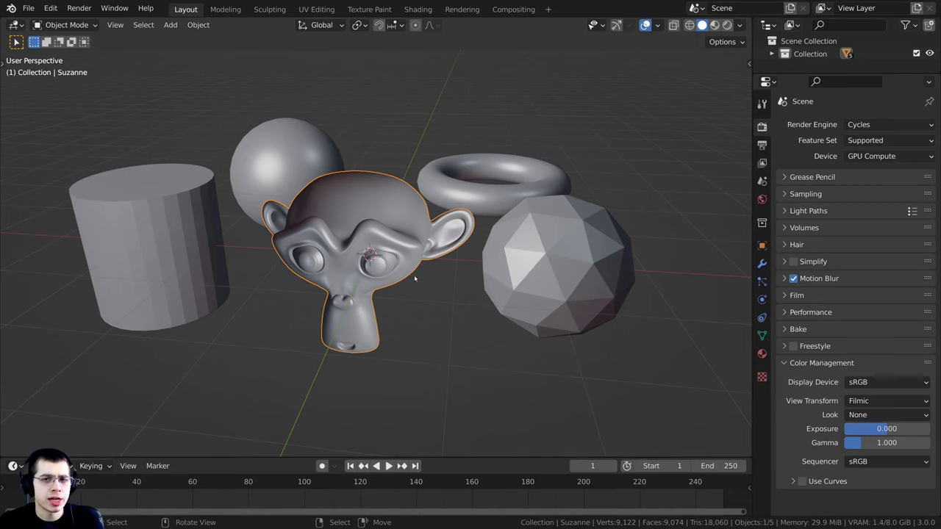
pyautogui.moveTo(420, 277)
pyautogui.mouseDown(button='middle')
pyautogui.moveTo(444, 266)
pyautogui.moveTo(432, 271)
pyautogui.mouseUp(button='middle')
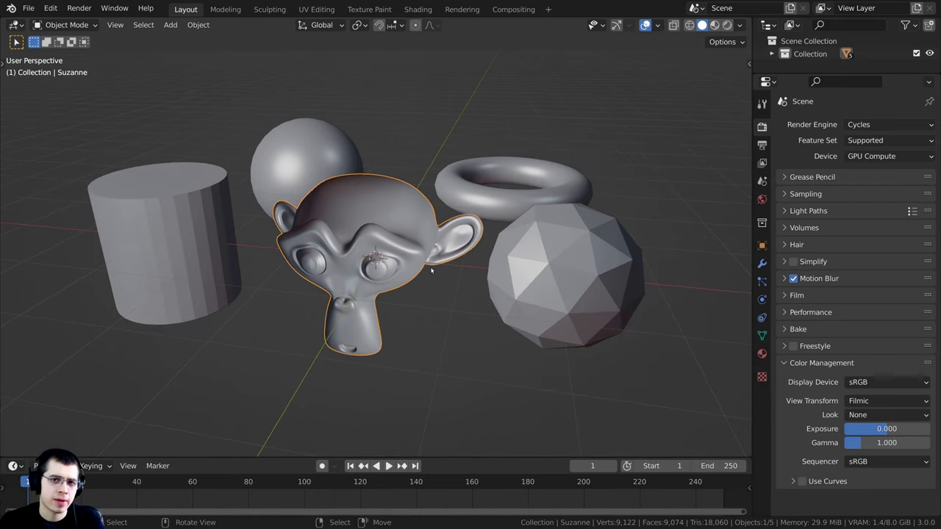
pyautogui.scroll(2, 430, 270)
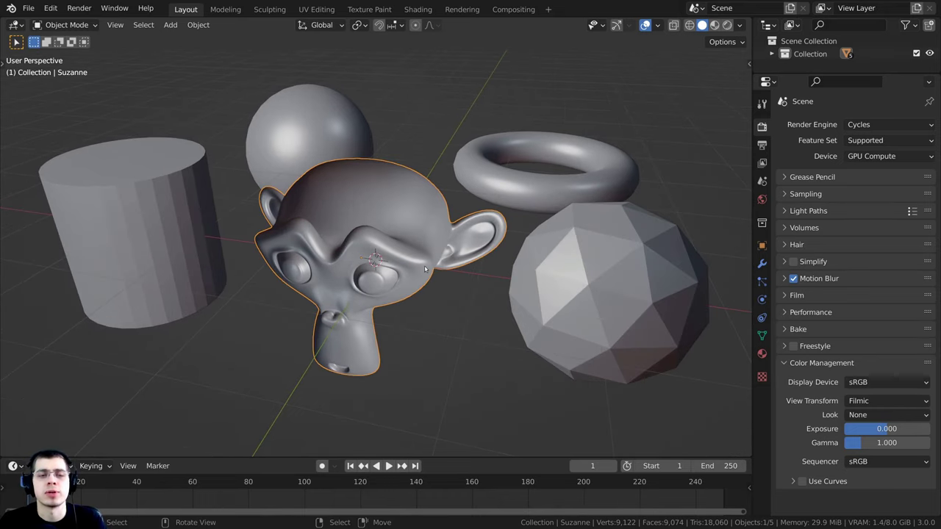
pyautogui.press('z')
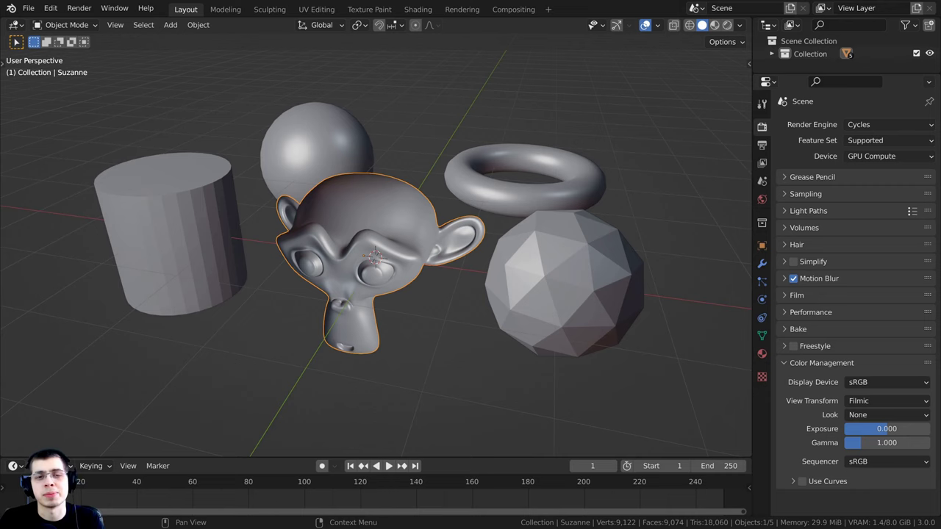
pyautogui.moveTo(552, 158); pyautogui.dragTo(578, 141, button='middle')
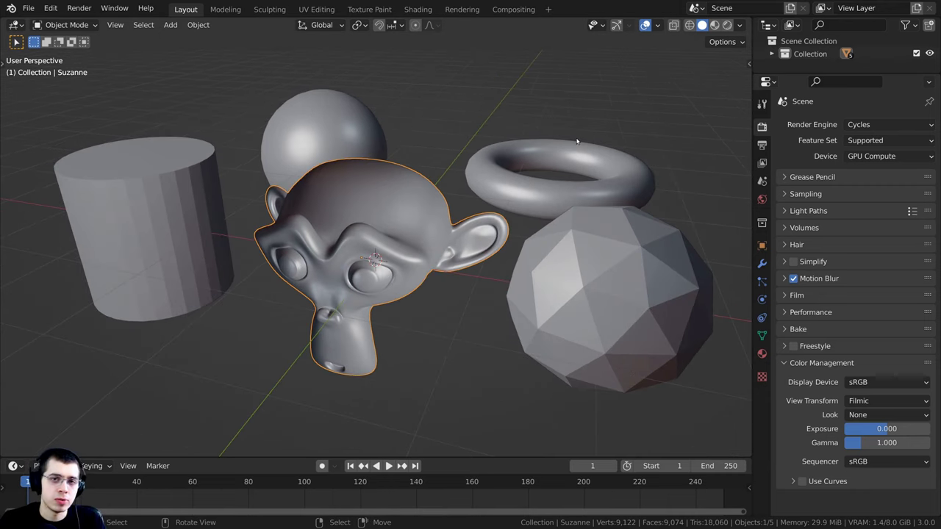
pyautogui.moveTo(406, 140); pyautogui.dragTo(483, 293, button='middle')
pyautogui.hotkey('alt', 'a')
pyautogui.scroll(3, 483, 293)
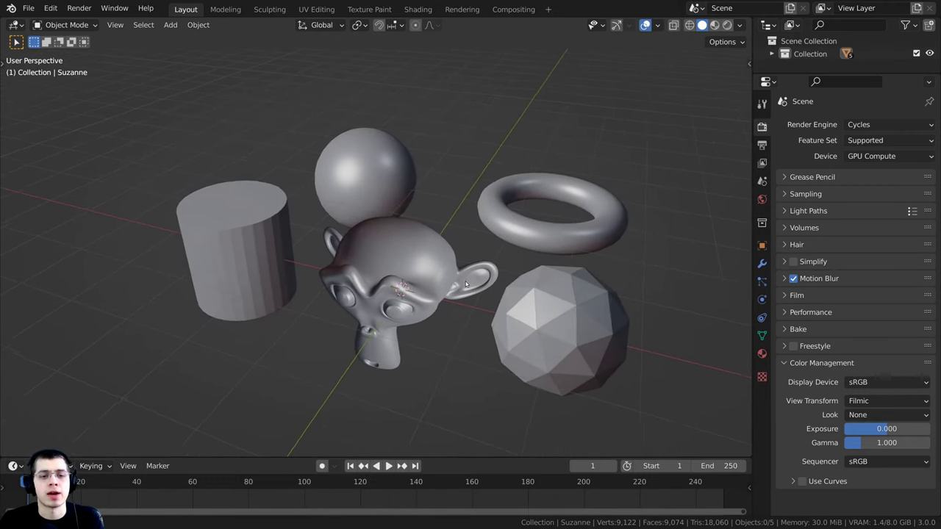
pyautogui.scroll(-1, 334, 261)
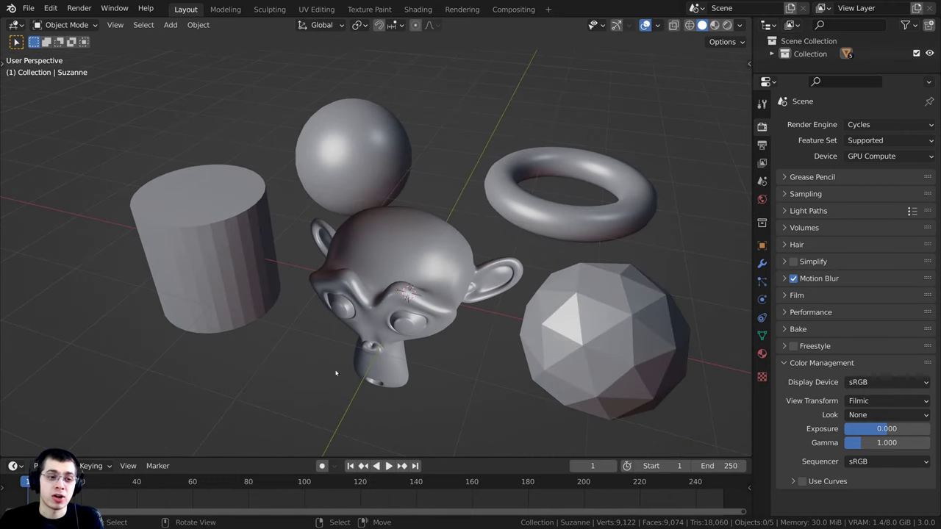
pyautogui.scroll(2, 377, 289)
pyautogui.click(377, 287)
pyautogui.scroll(3, 352, 264)
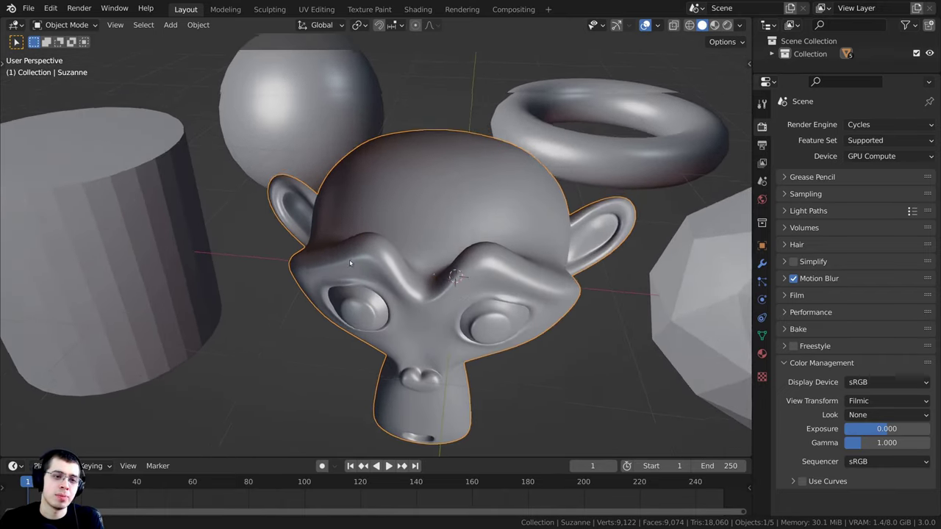
pyautogui.scroll(-2, 350, 260)
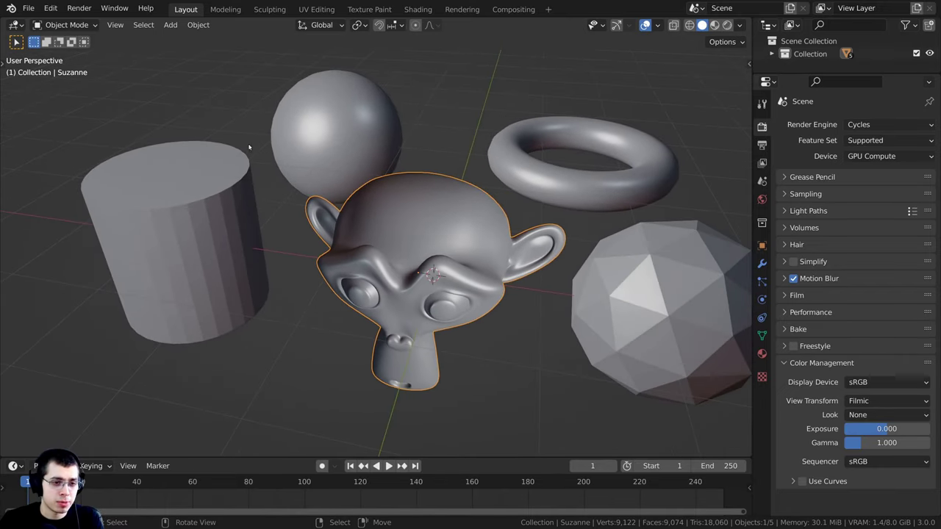
pyautogui.moveTo(264, 241); pyautogui.dragTo(597, 207, button='middle')
pyautogui.moveTo(489, 174); pyautogui.dragTo(168, 261, button='middle')
pyautogui.scroll(-2, 311, 277)
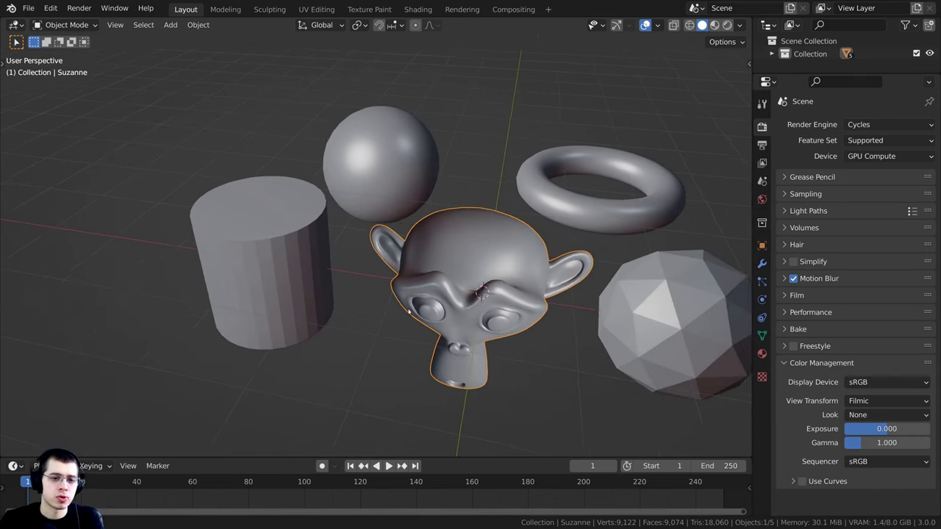
pyautogui.scroll(4, 465, 267)
pyautogui.moveTo(465, 266); pyautogui.dragTo(336, 233, button='middle')
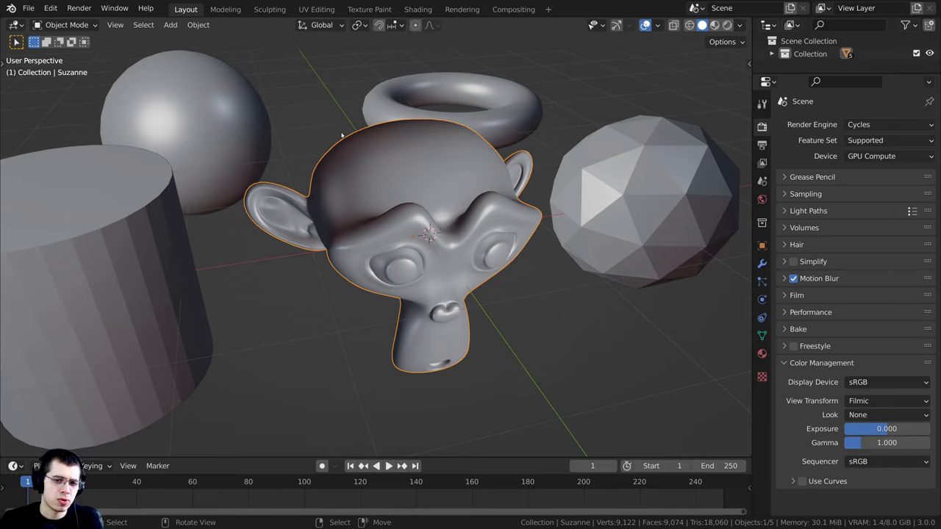
pyautogui.moveTo(330, 206); pyautogui.dragTo(380, 245, button='middle')
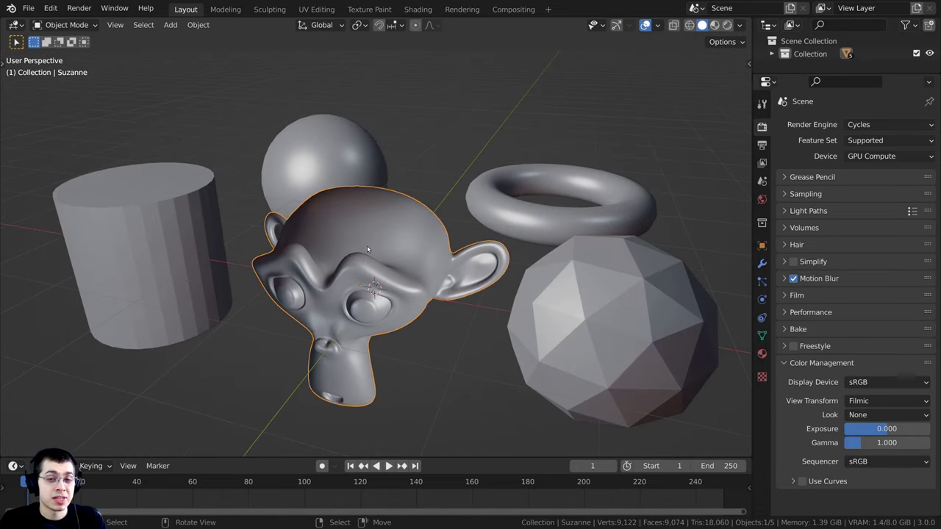
pyautogui.scroll(2, 401, 210)
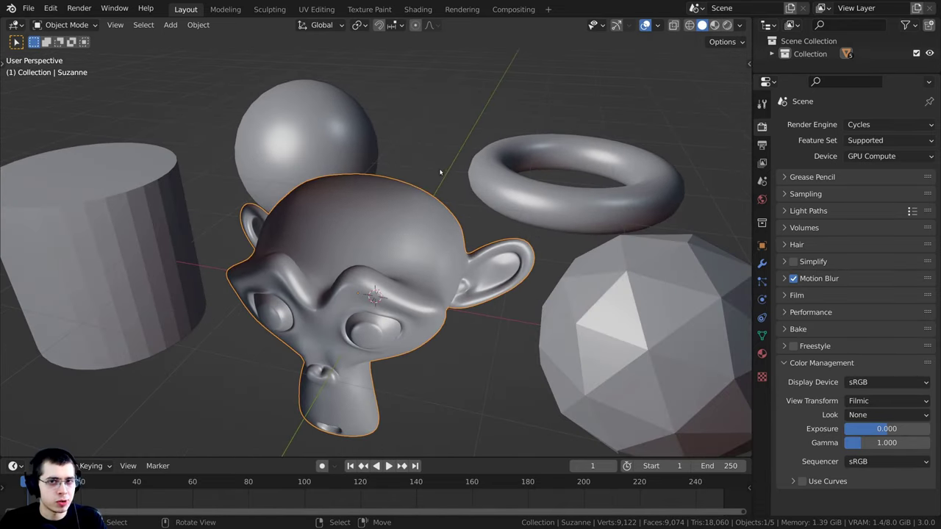
# Enable the Face Orientation overlay and inspect red Suzanne among the blue primitives from several angles
pyautogui.click(658, 26)
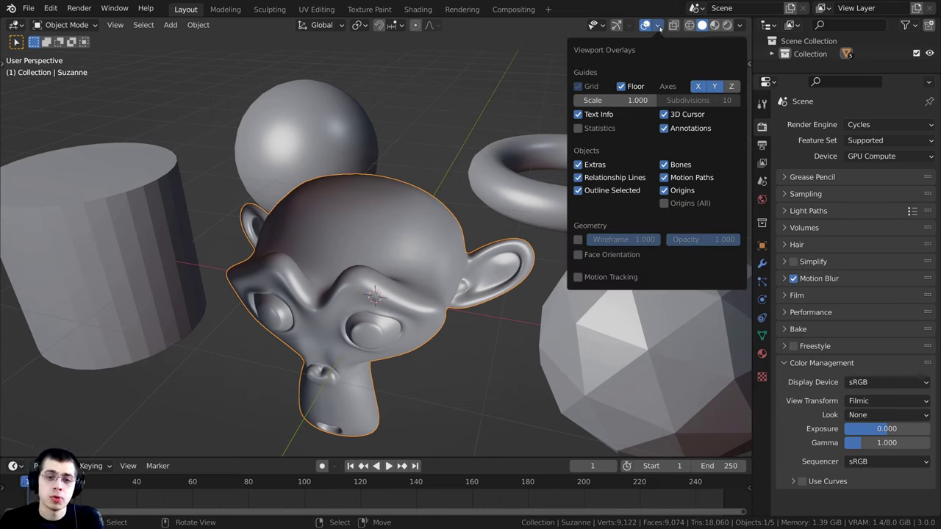
pyautogui.click(579, 255)
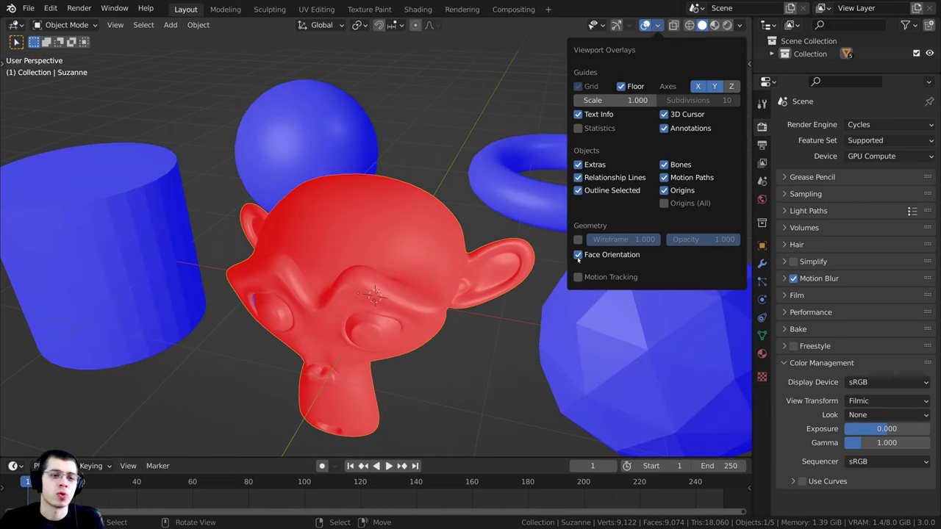
pyautogui.moveTo(397, 213); pyautogui.dragTo(346, 151, button='middle')
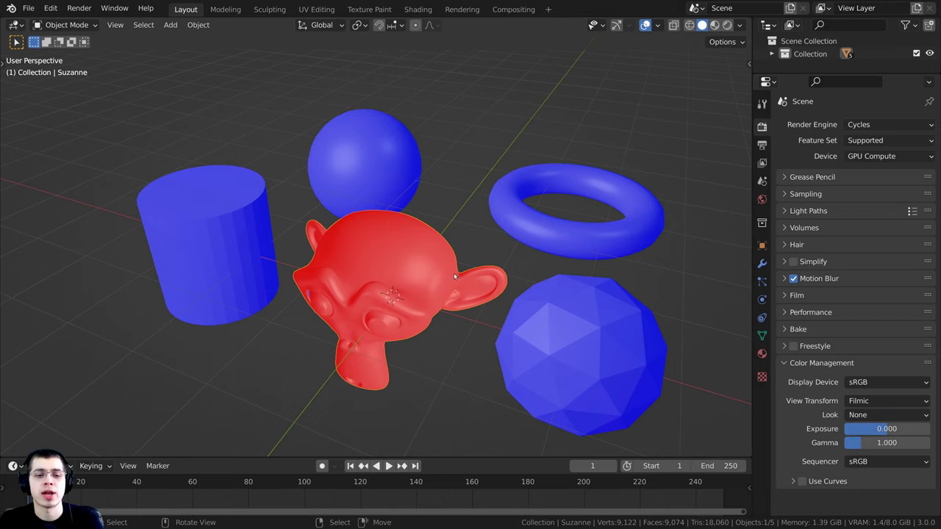
pyautogui.moveTo(456, 278); pyautogui.dragTo(378, 228, button='middle')
pyautogui.scroll(10, 539, 193)
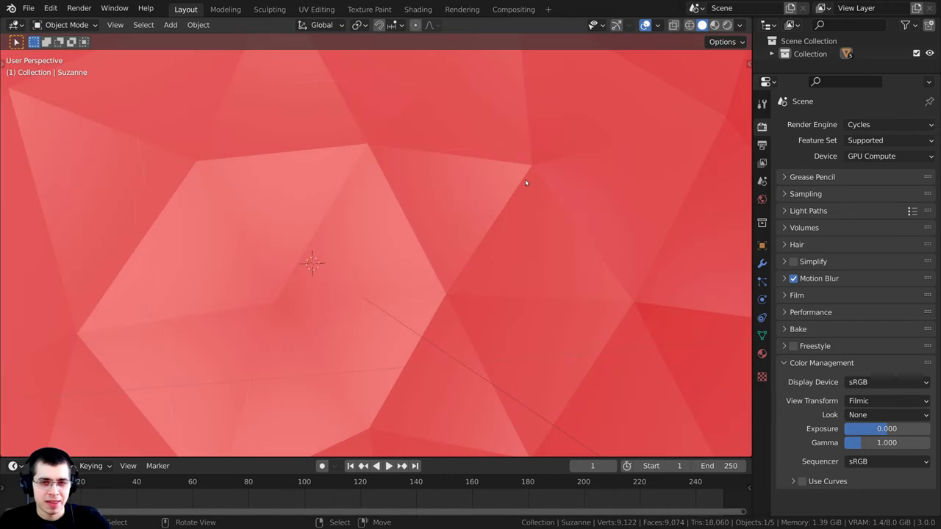
pyautogui.scroll(-10, 526, 182)
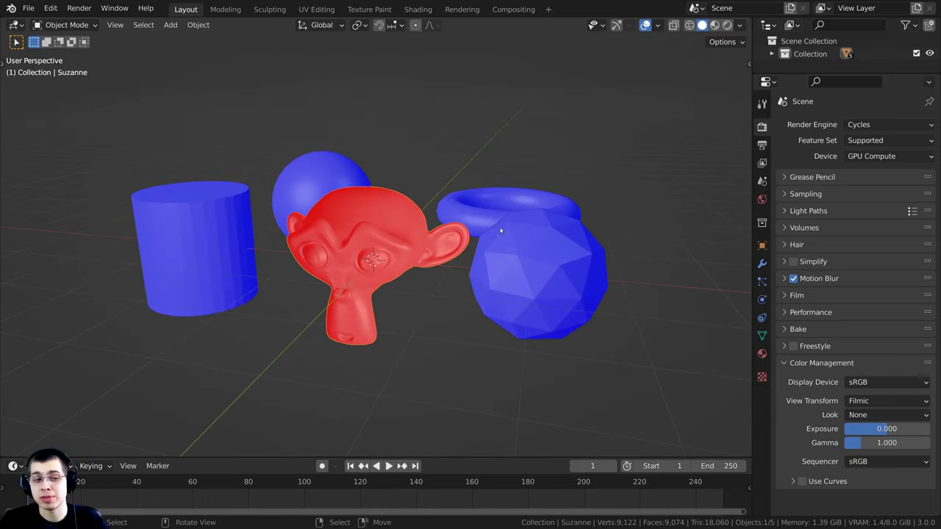
pyautogui.moveTo(398, 196); pyautogui.dragTo(518, 135, button='middle')
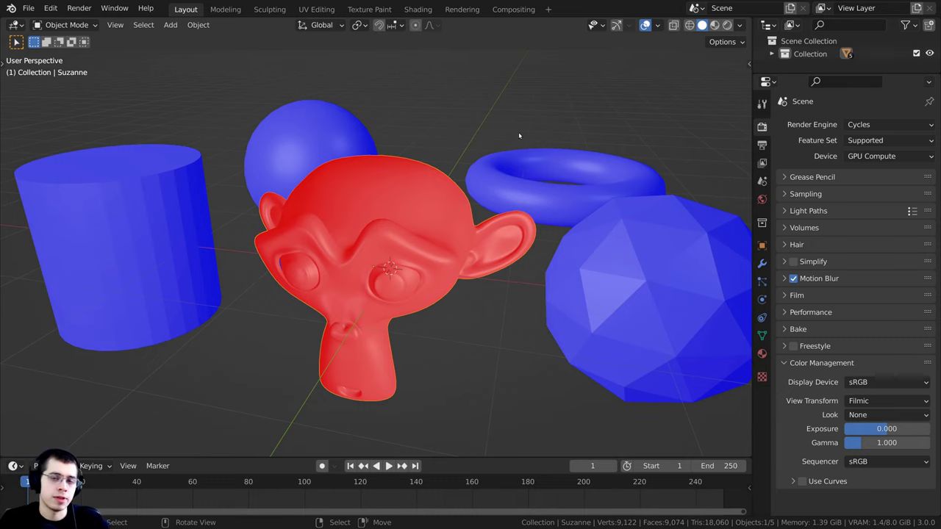
pyautogui.scroll(2, 434, 182)
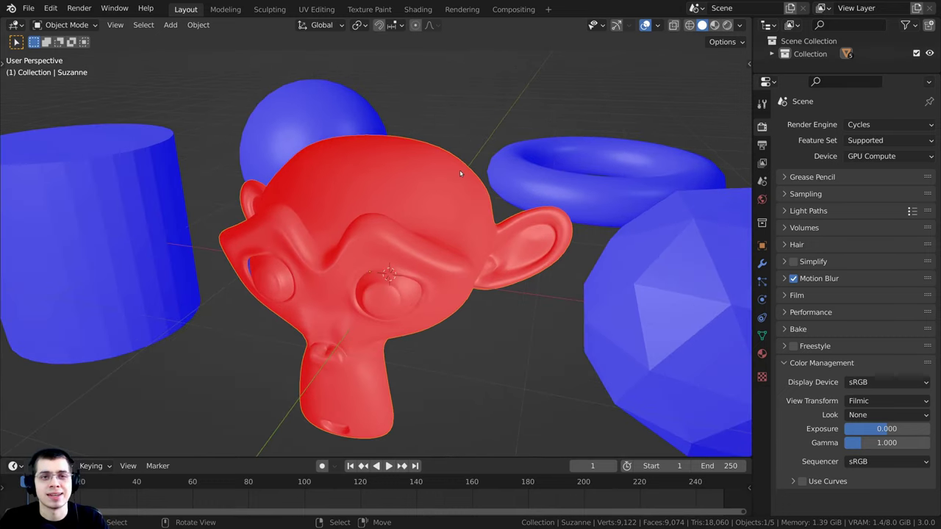
# Turn off the Face Orientation overlay and switch Suzanne into Edit Mode
pyautogui.moveTo(409, 252); pyautogui.dragTo(551, 100, button='middle')
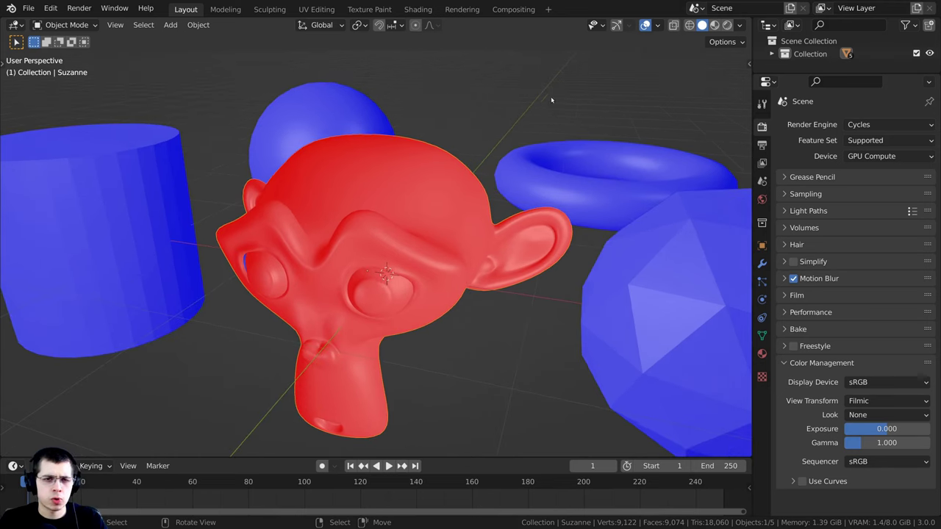
pyautogui.click(659, 26)
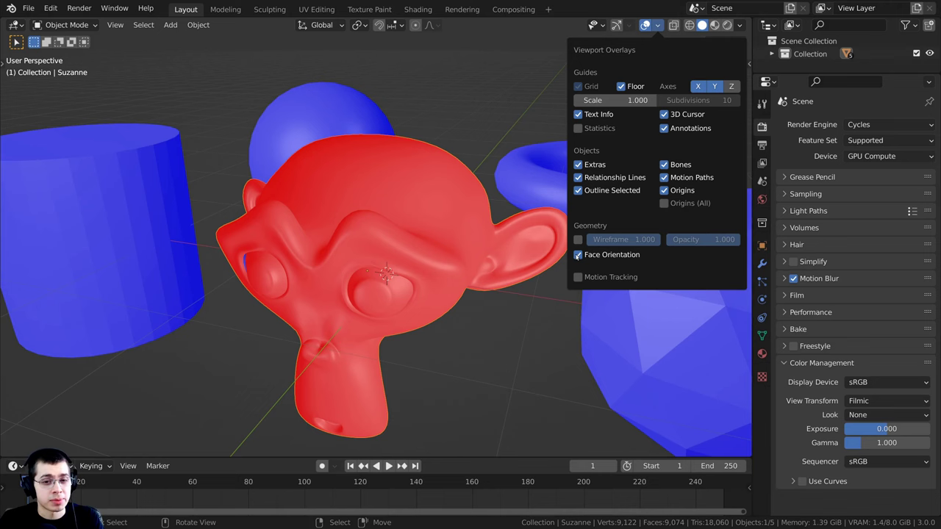
pyautogui.click(579, 254)
pyautogui.press('Tab')
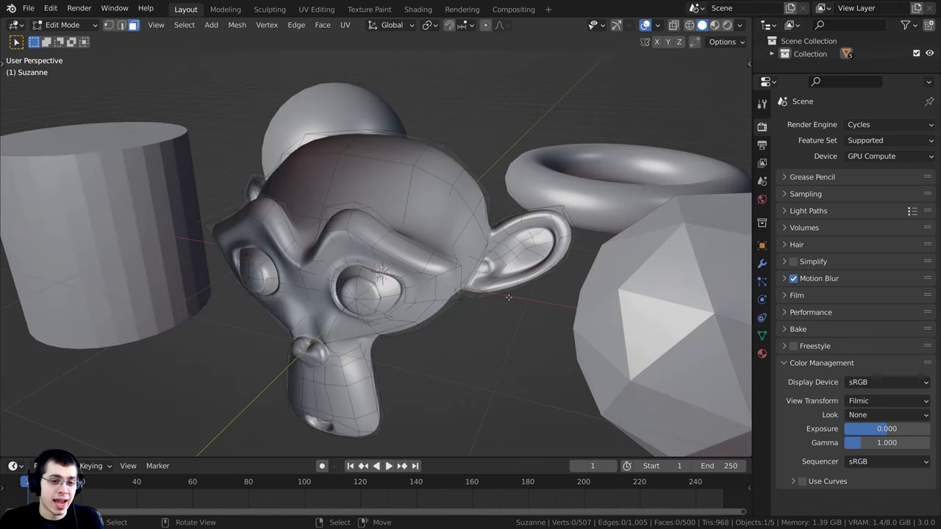
# Select all of Suzanne's geometry and display its face normals at size 0.43, viewed from the front
pyautogui.press('a')
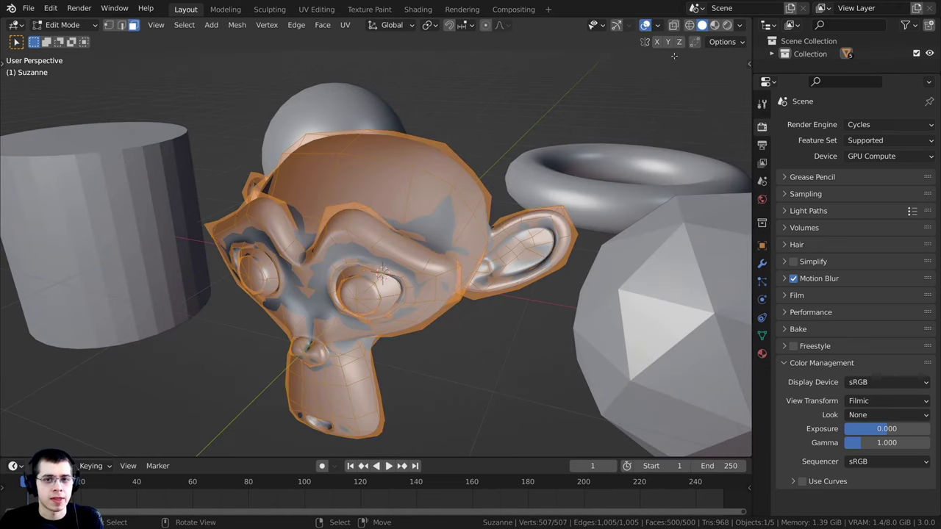
pyautogui.click(659, 25)
pyautogui.click(659, 25)
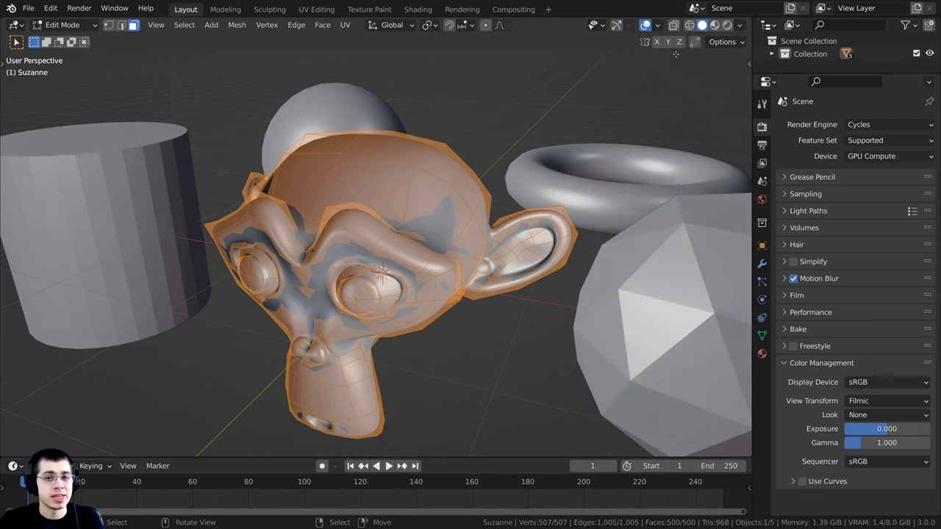
pyautogui.click(659, 26)
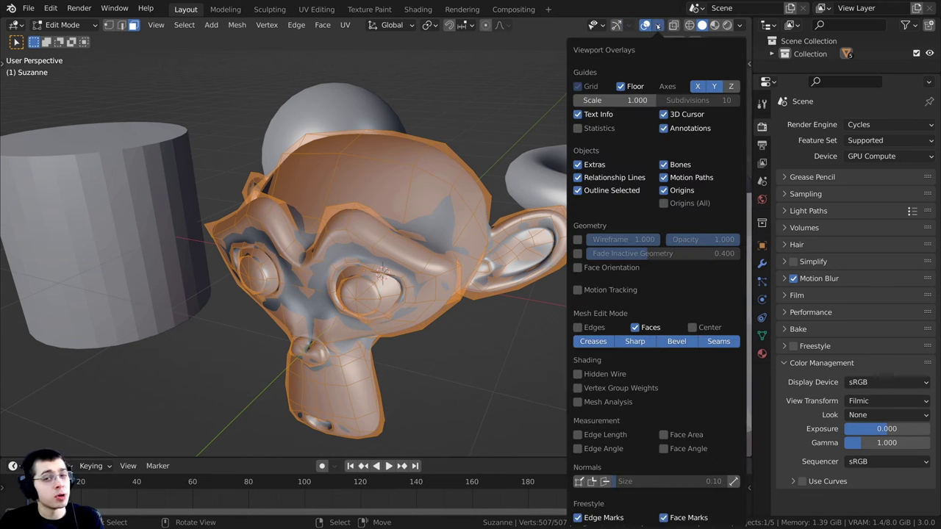
pyautogui.click(605, 482)
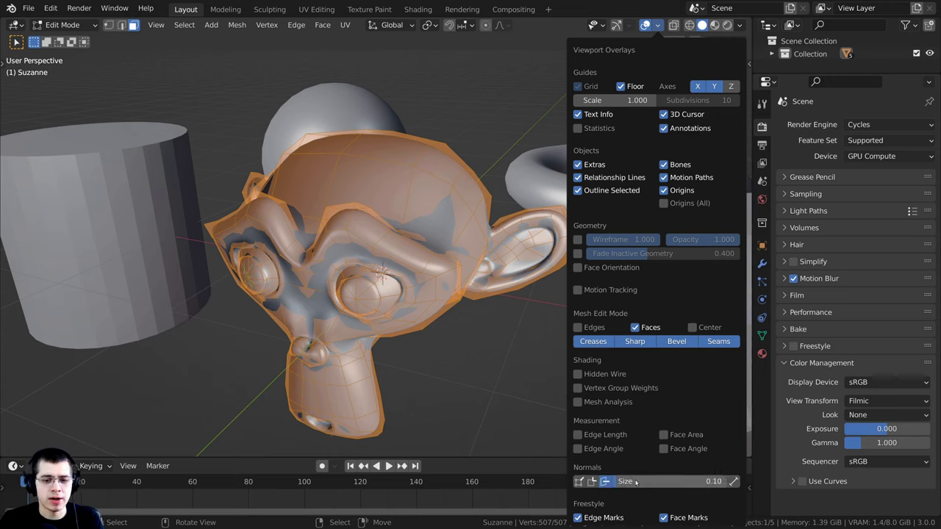
pyautogui.moveTo(640, 481); pyautogui.dragTo(677, 482)
pyautogui.moveTo(383, 242); pyautogui.dragTo(421, 219, button='middle')
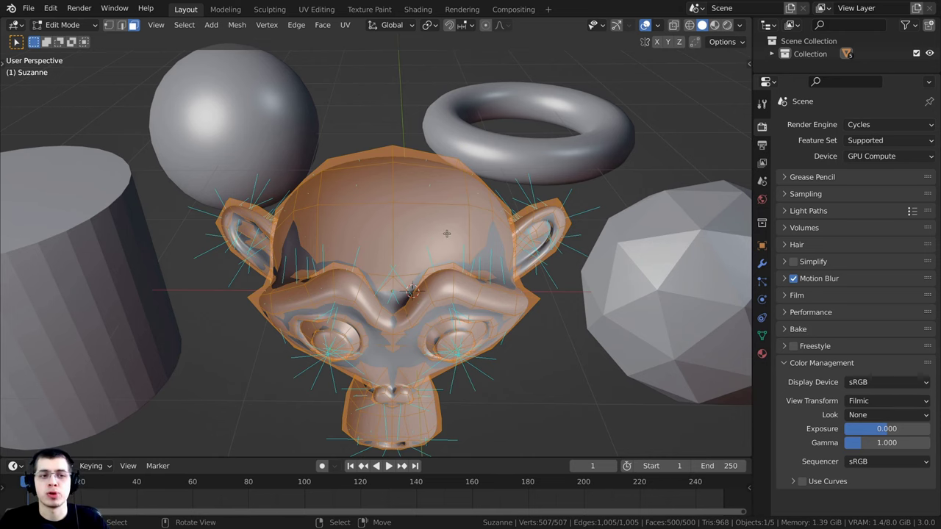
# Duplicate one face from the top of Suzanne's head and place the copy above the head
pyautogui.moveTo(447, 233); pyautogui.dragTo(383, 215, button='middle')
pyautogui.click(378, 211)
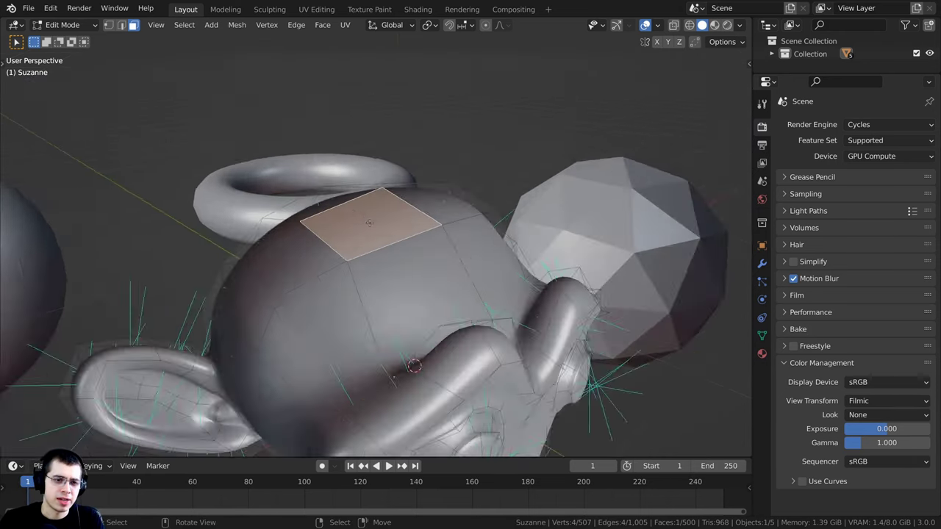
pyautogui.hotkey('shift', 'd')
pyautogui.click(438, 151)
pyautogui.moveTo(438, 151); pyautogui.dragTo(471, 117, button='middle')
pyautogui.scroll(5, 492, 98)
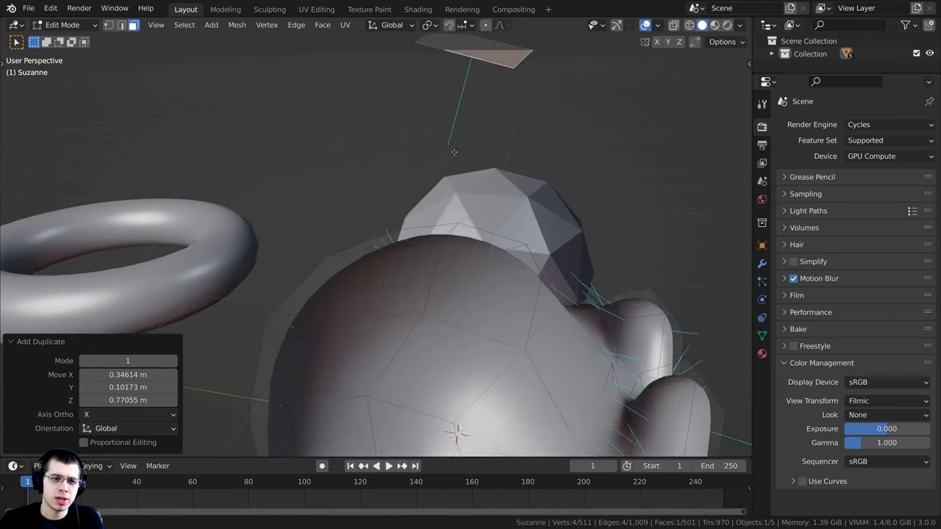
pyautogui.moveTo(459, 151); pyautogui.dragTo(449, 166, button='middle')
pyautogui.scroll(-3, 494, 68)
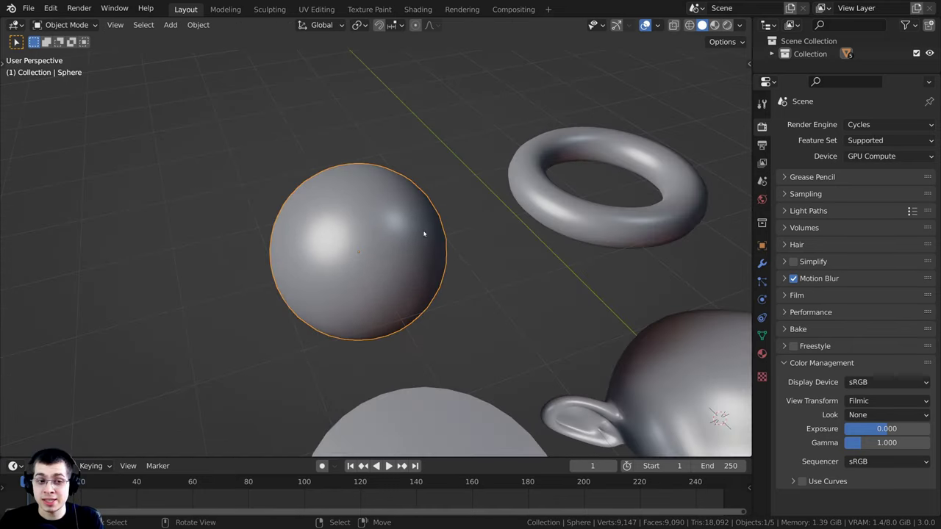
# Edit the sphere with nothing selected, shorten normal size to 0.13 and hide face normals
pyautogui.scroll(2, 427, 233)
pyautogui.moveTo(366, 159); pyautogui.dragTo(313, 172, button='middle')
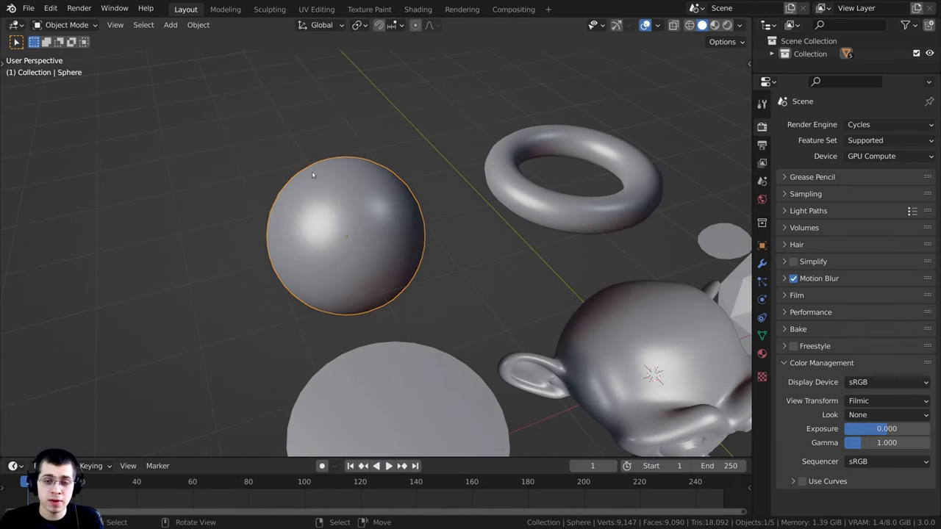
pyautogui.press('Tab')
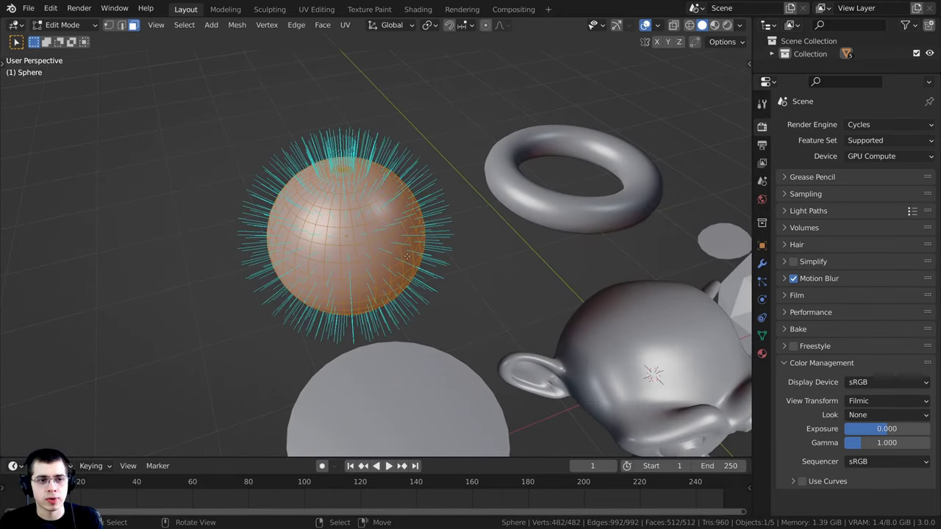
pyautogui.moveTo(407, 256); pyautogui.dragTo(622, 102, button='middle')
pyautogui.hotkey('alt', 'a')
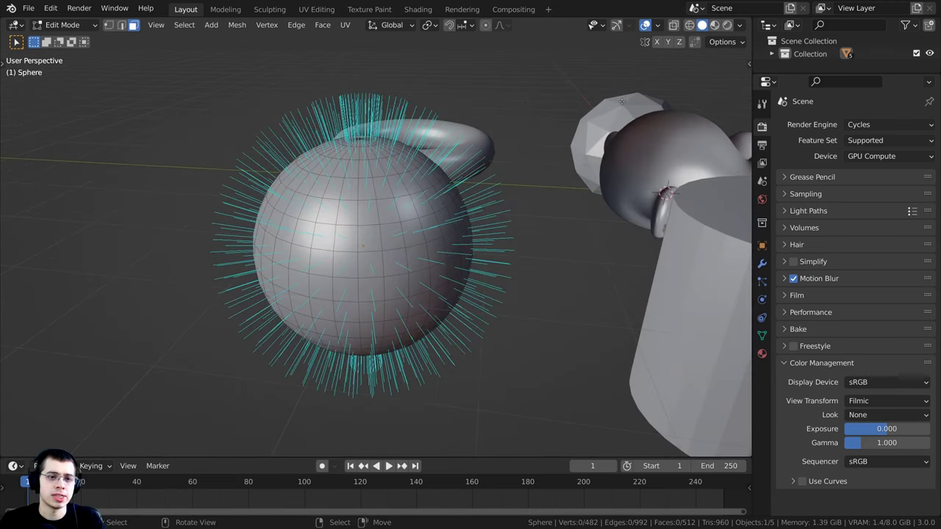
pyautogui.click(658, 25)
pyautogui.moveTo(669, 482); pyautogui.dragTo(640, 482)
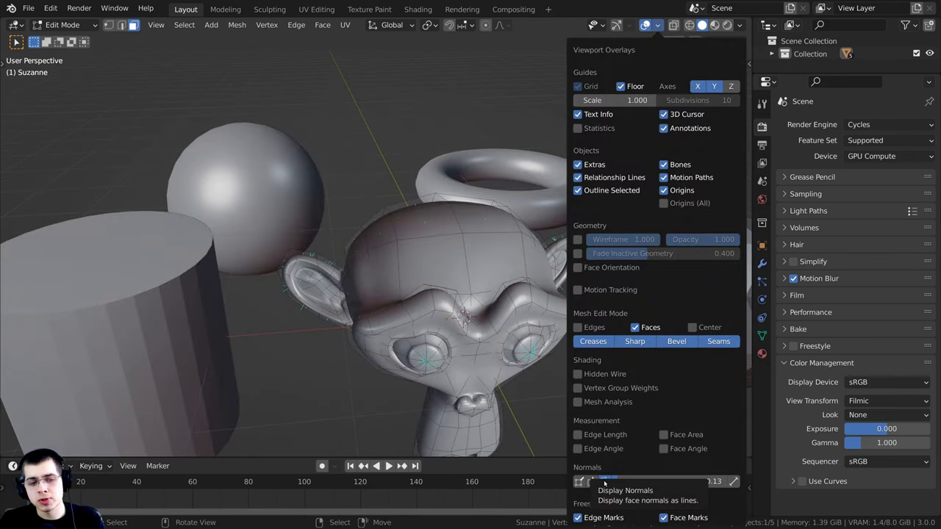
pyautogui.click(605, 483)
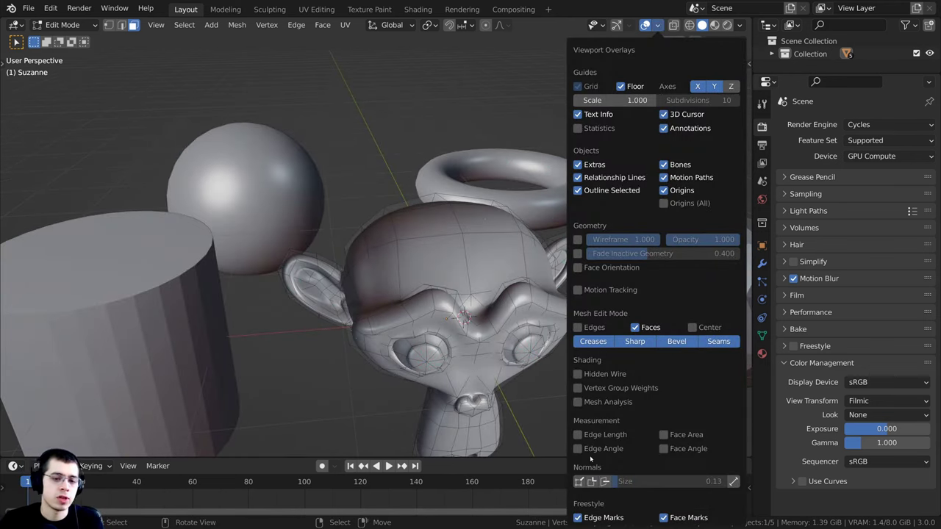
# Return to Object Mode, toggle Face Orientation on and off, and zoom out to all five objects
pyautogui.press('Tab')
pyautogui.click(657, 25)
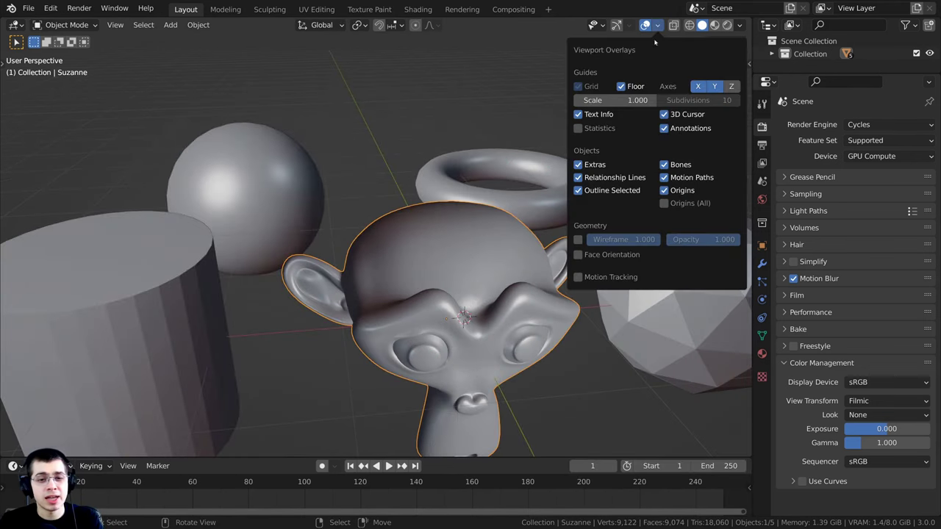
pyautogui.click(578, 255)
pyautogui.click(579, 254)
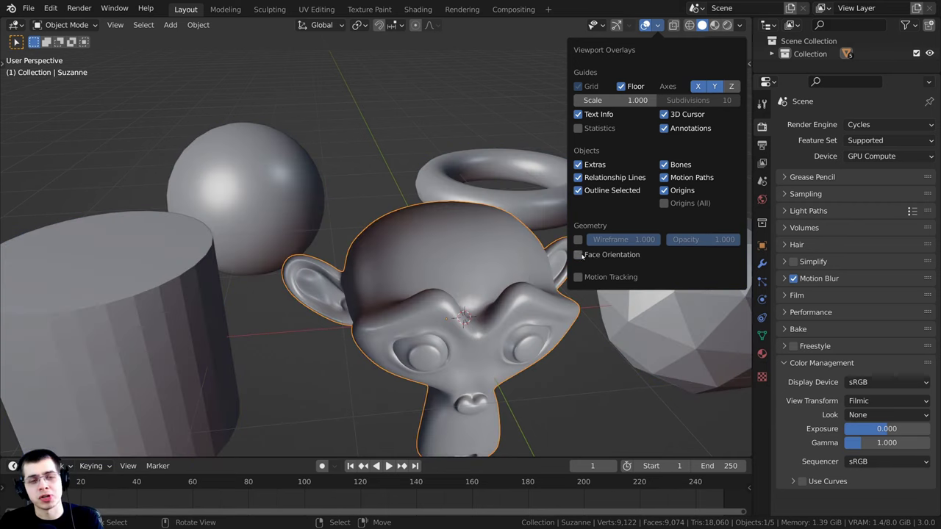
pyautogui.moveTo(468, 286); pyautogui.dragTo(328, 356, button='middle')
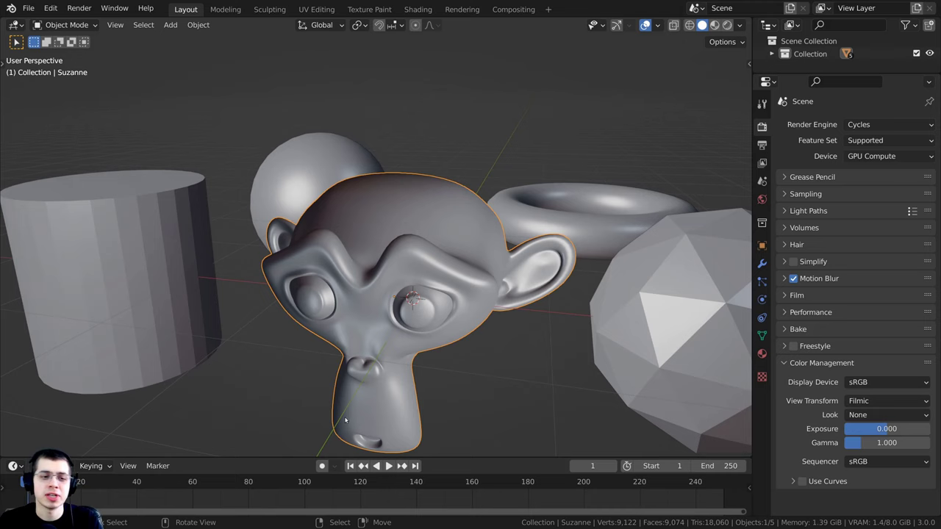
pyautogui.scroll(-3, 345, 420)
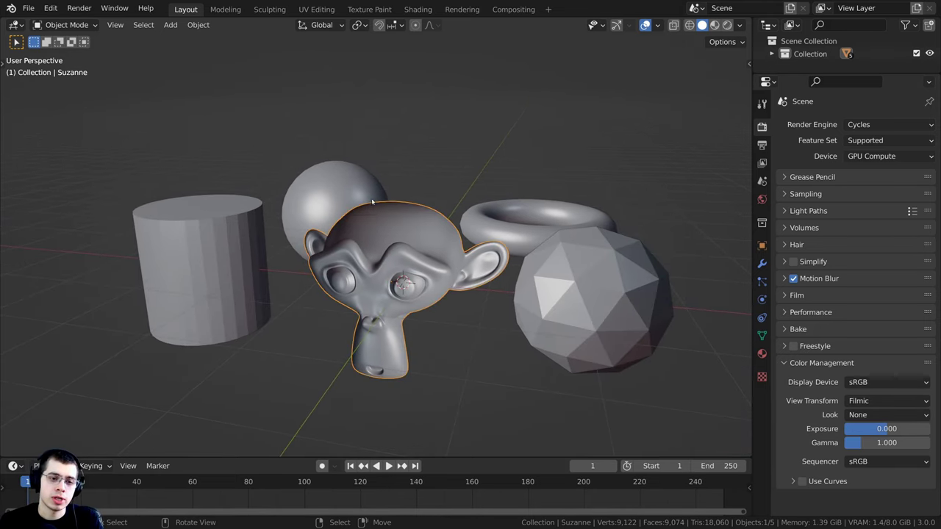
# Add the sphere to Suzanne's selection and enter multi-object Edit Mode with all vertices selected
pyautogui.press('Tab')
pyautogui.moveTo(422, 225); pyautogui.dragTo(296, 247, button='middle')
pyautogui.press('Tab')
pyautogui.keyDown('shift'); pyautogui.click(347, 172); pyautogui.keyUp('shift')
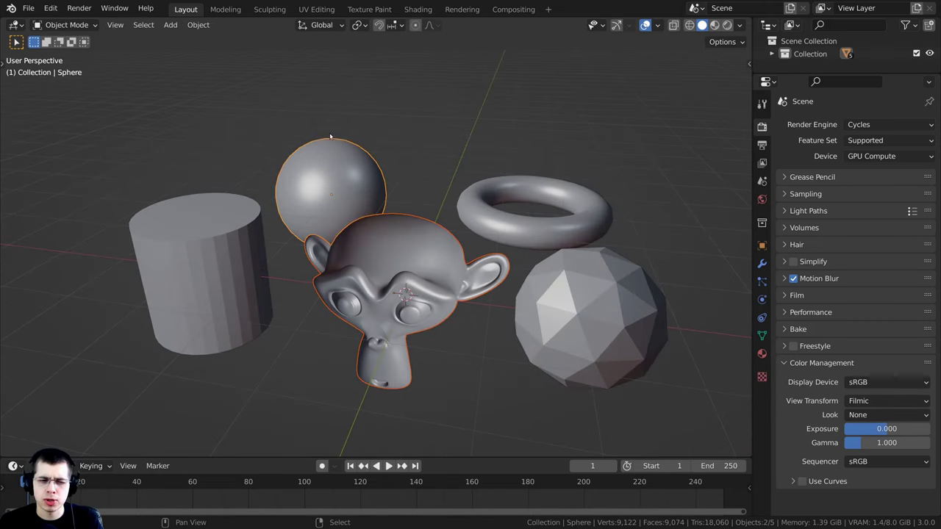
pyautogui.press('Tab')
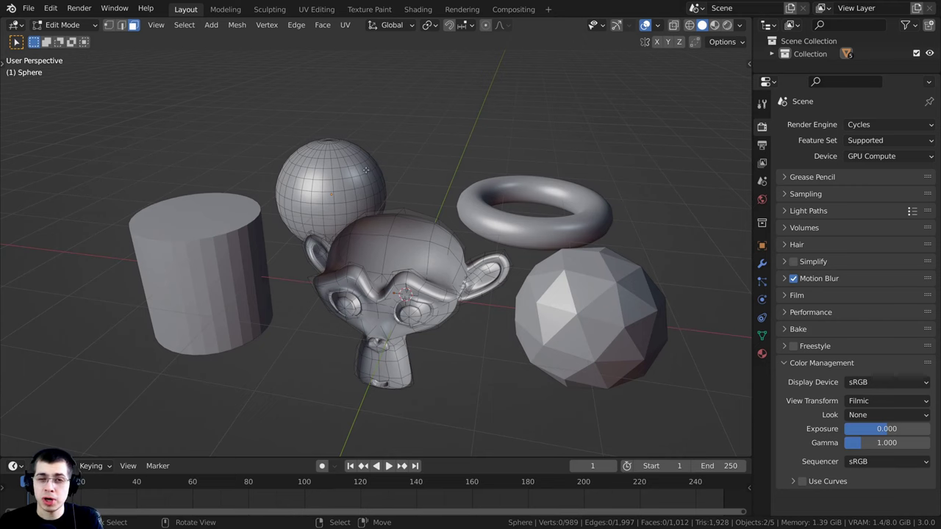
pyautogui.press('a')
pyautogui.moveTo(370, 170); pyautogui.dragTo(427, 129, button='middle')
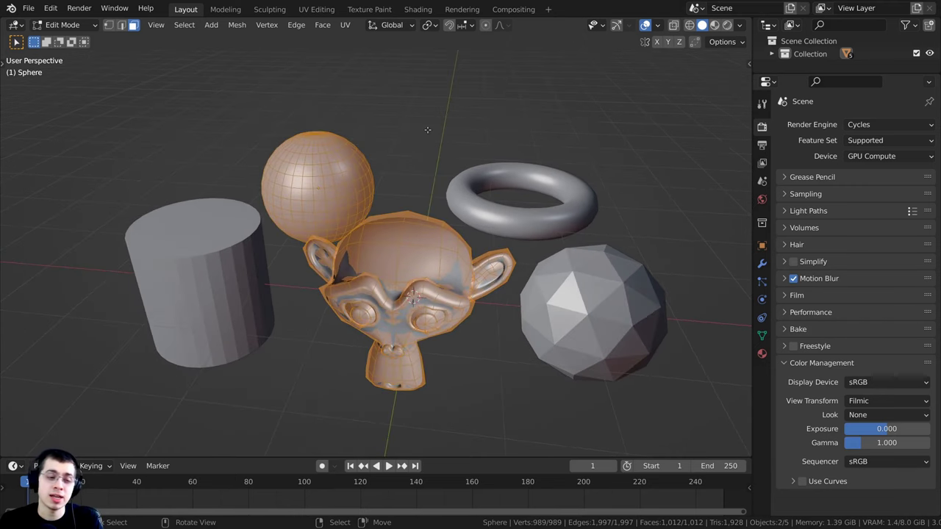
pyautogui.hotkey('alt', 'a')
pyautogui.press('a')
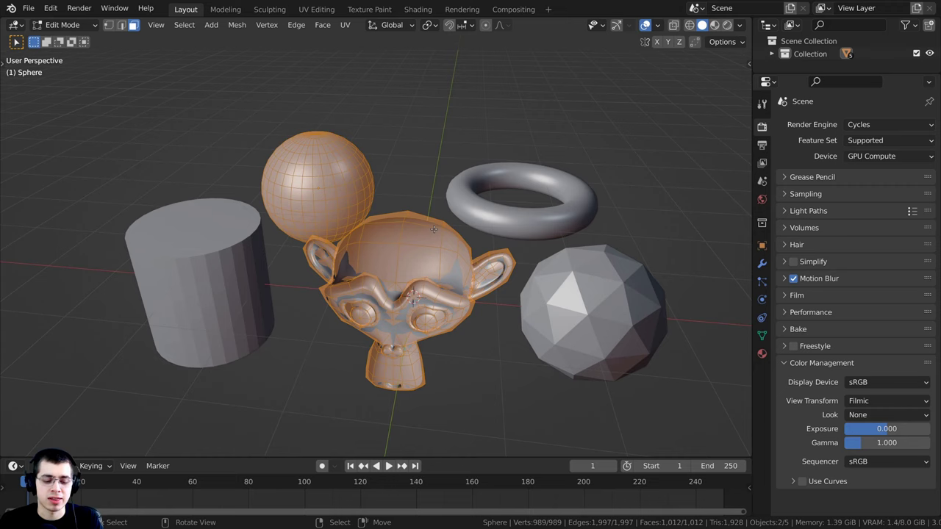
pyautogui.moveTo(434, 230); pyautogui.dragTo(439, 234, button='middle')
# Recalculate normals on both meshes with Shift+N and enable the Inside option
pyautogui.hotkey('shift', 'n')
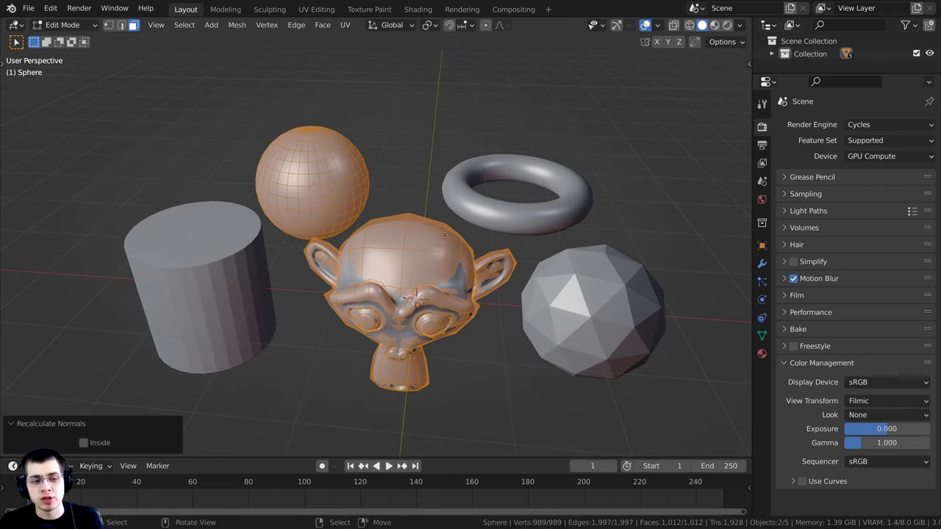
pyautogui.moveTo(622, 255)
pyautogui.mouseDown(button='middle')
pyautogui.moveTo(615, 245)
pyautogui.moveTo(630, 243)
pyautogui.mouseUp(button='middle')
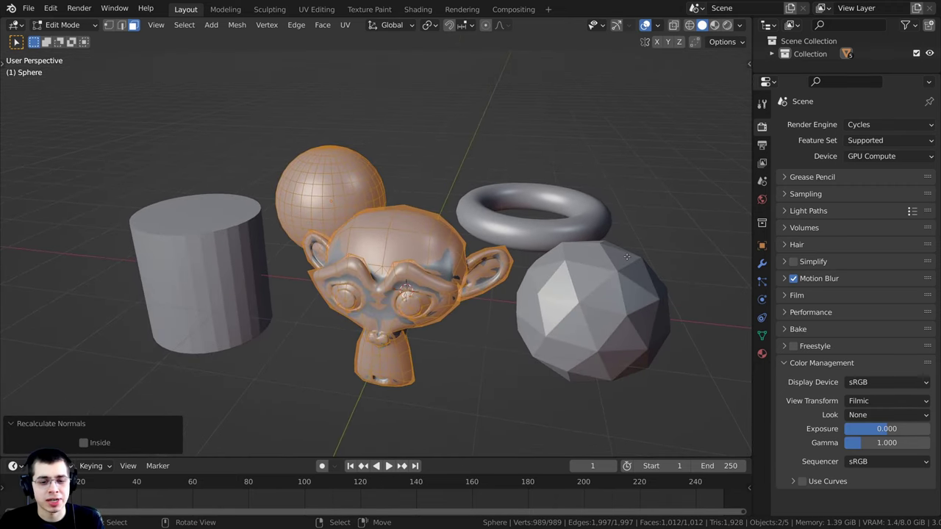
pyautogui.scroll(2, 662, 282)
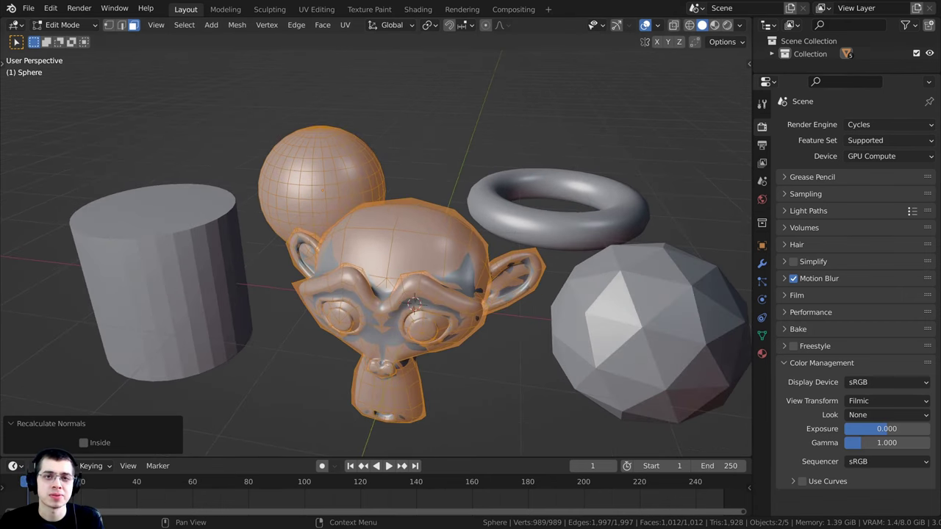
pyautogui.click(24, 425)
pyautogui.click(24, 447)
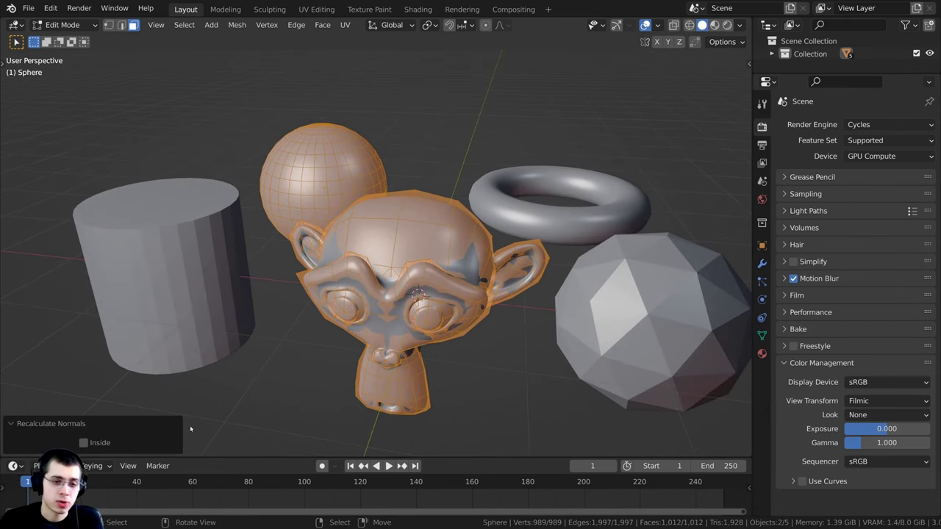
pyautogui.moveTo(432, 320); pyautogui.dragTo(465, 265, button='middle')
pyautogui.scroll(2, 485, 259)
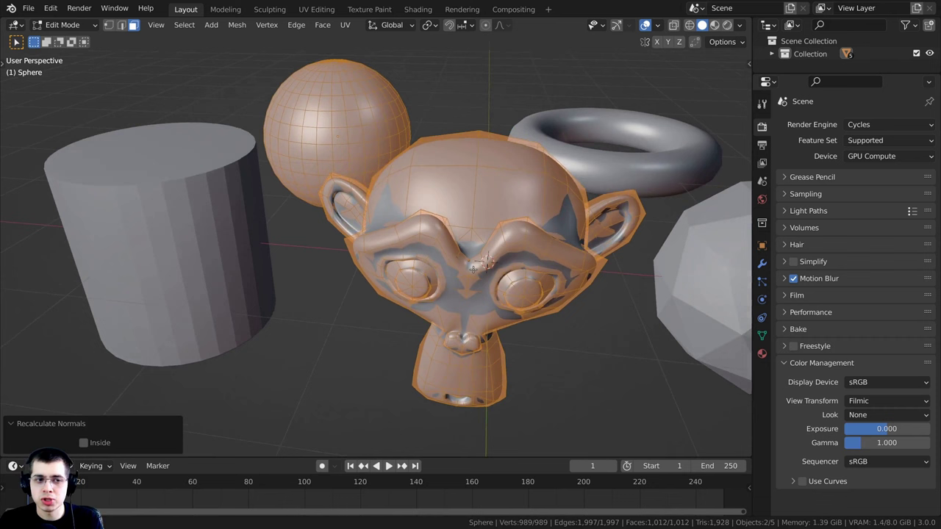
pyautogui.scroll(-3, 485, 260)
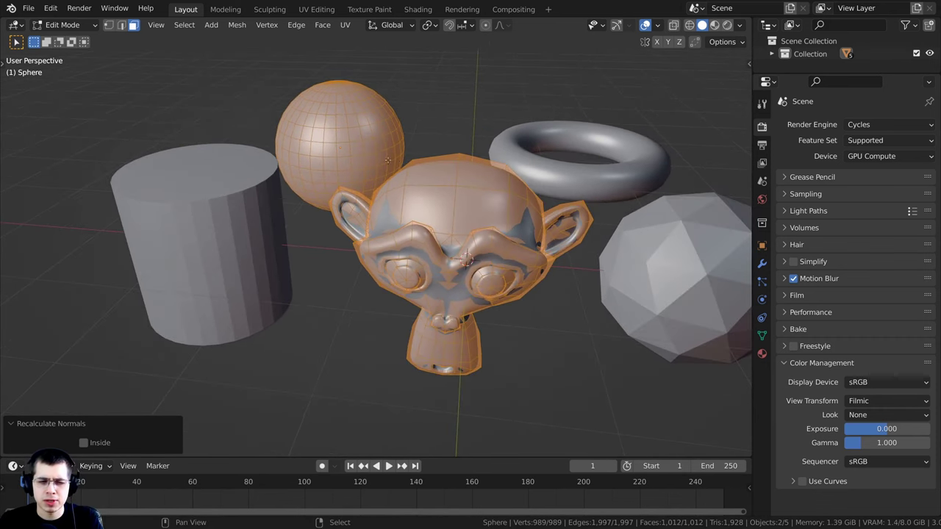
pyautogui.keyDown('shift'); pyautogui.moveTo(387, 160); pyautogui.dragTo(375, 231, button='middle'); pyautogui.keyUp('shift')
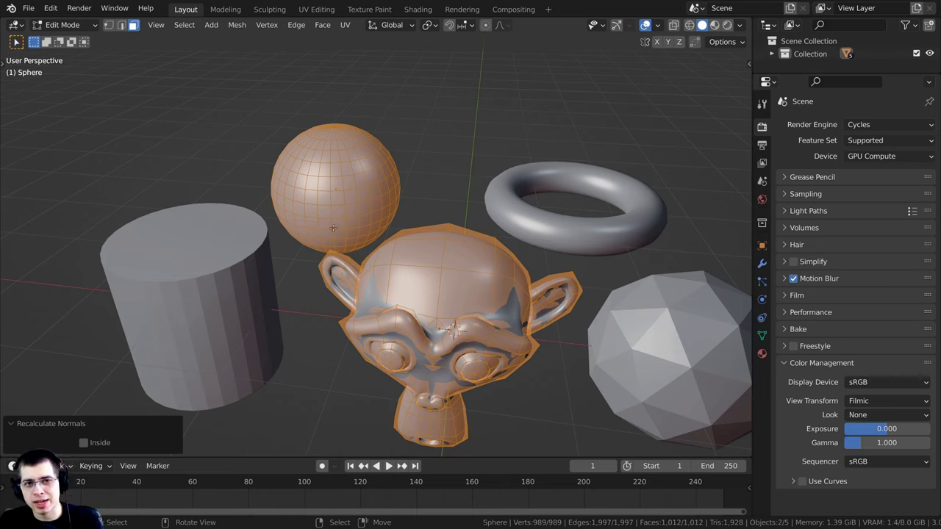
pyautogui.click(84, 443)
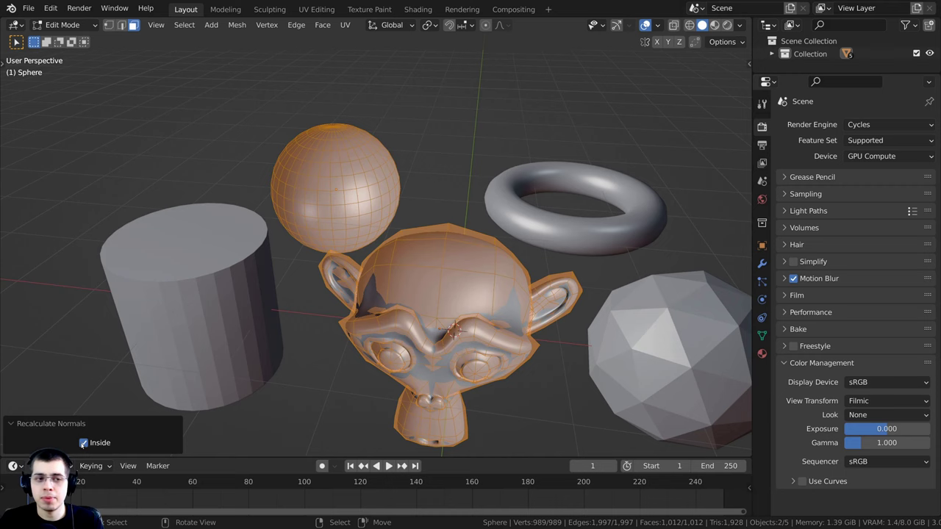